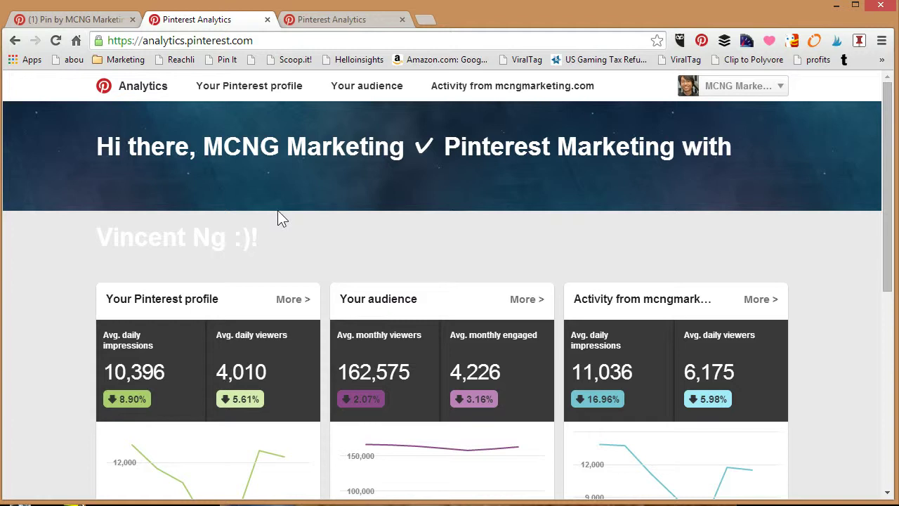
Open the Pinterest profile analytics and set the impressions date range to 2014-05-01 through 2014-08-26
click(257, 92)
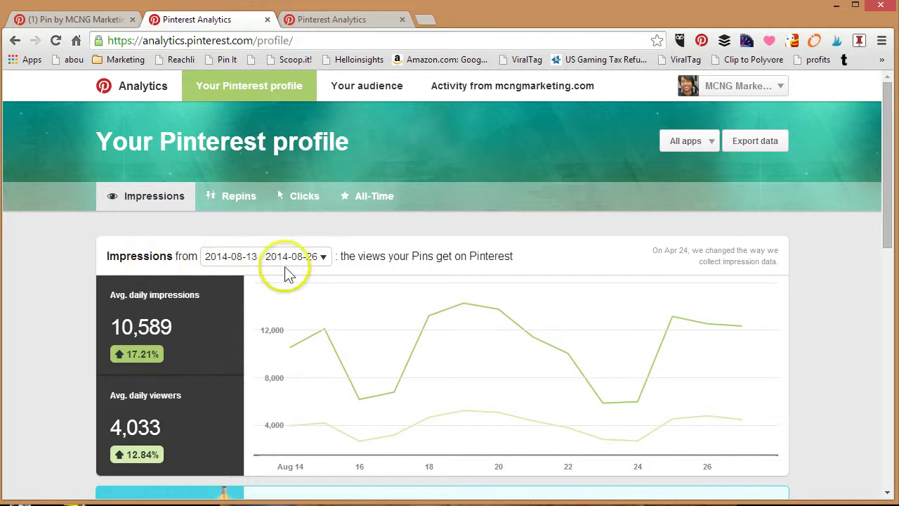
click(278, 266)
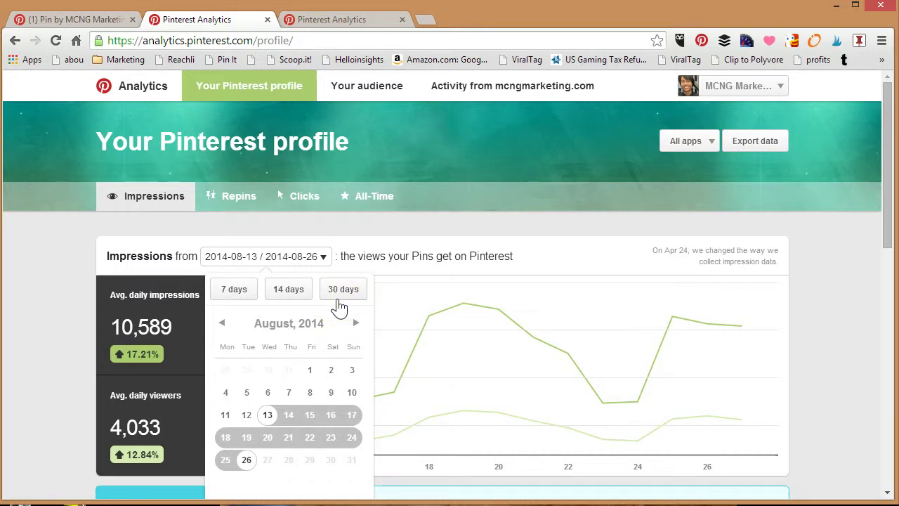
click(223, 324)
click(224, 324)
click(224, 324)
click(289, 369)
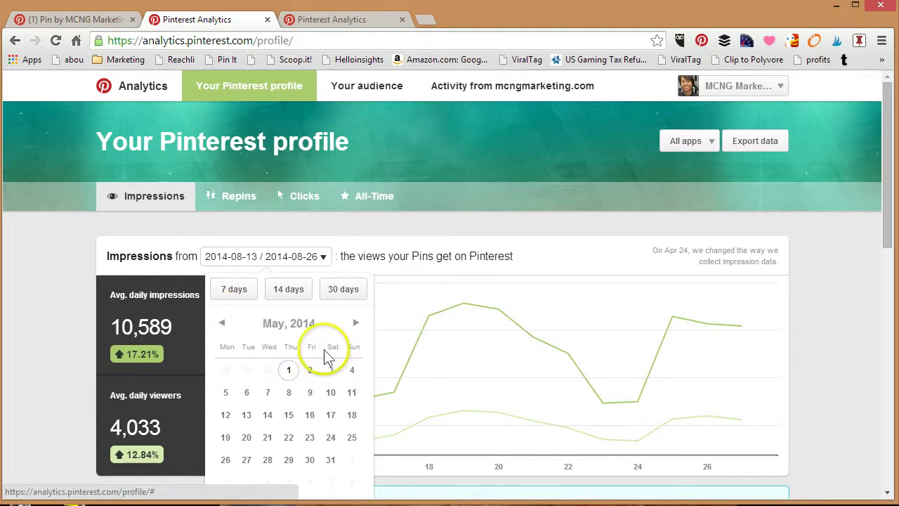
click(358, 322)
click(359, 324)
click(359, 323)
click(248, 461)
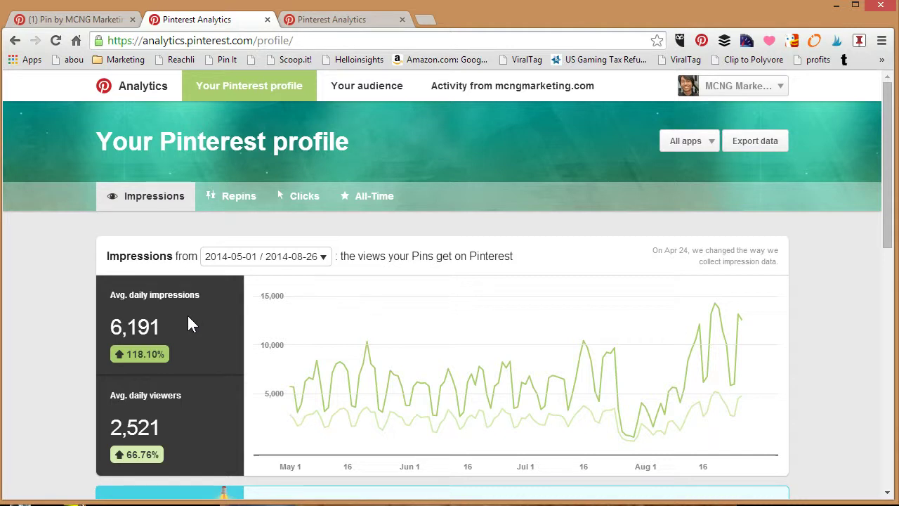
Examine the profile's impressions chart, the top Pin impressions and the boards with top Pin impressions from the last 30 days
scroll(194, 322, down, 1)
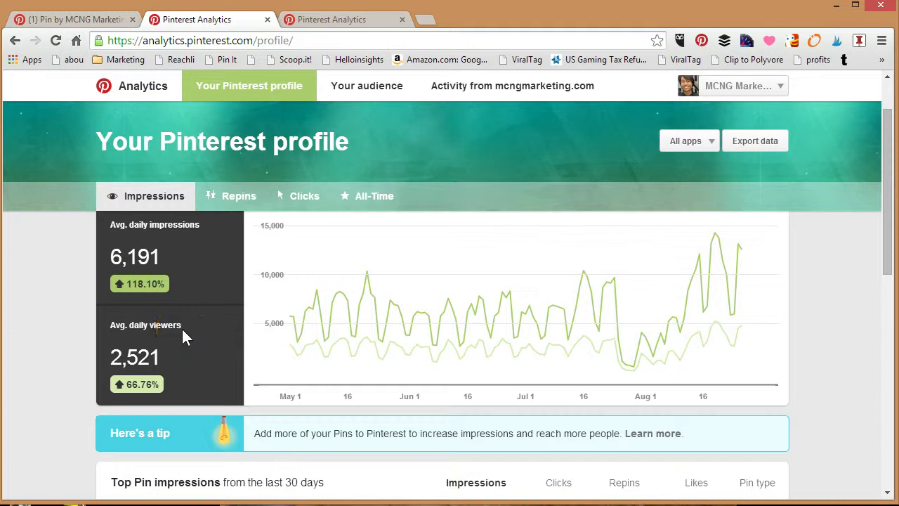
mouse_move(313, 353)
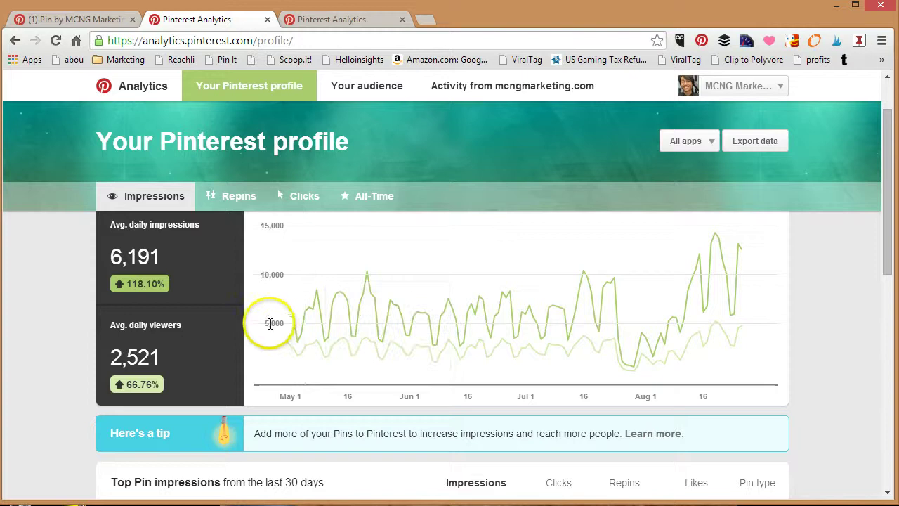
scroll(232, 328, down, 1)
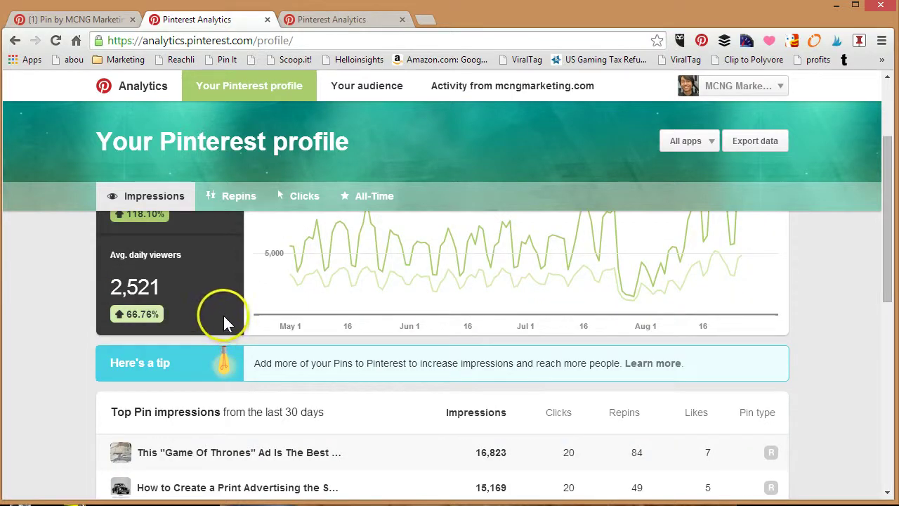
scroll(223, 316, down, 1)
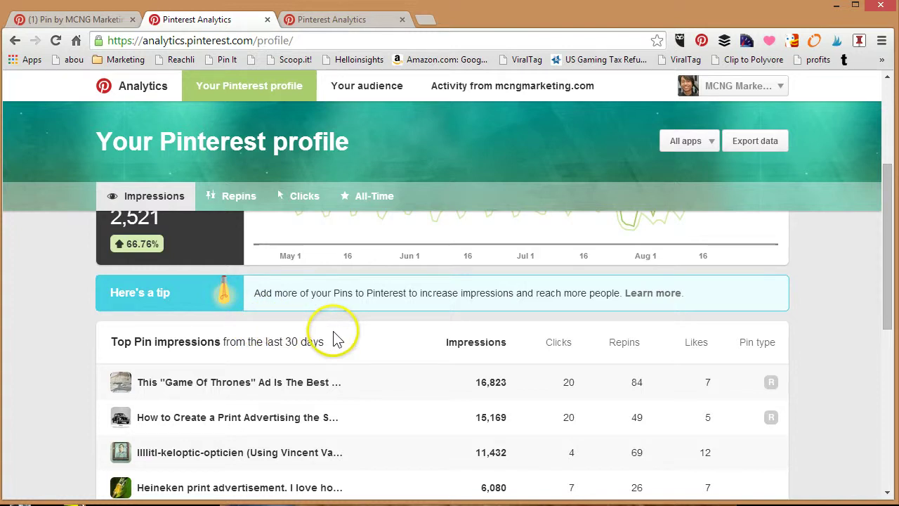
scroll(357, 342, down, 1)
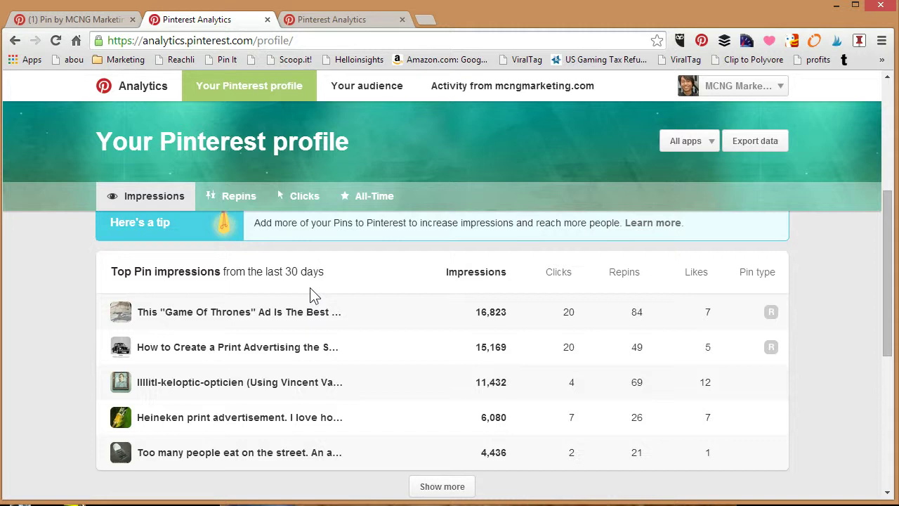
scroll(326, 290, down, 2)
scroll(325, 291, down, 1)
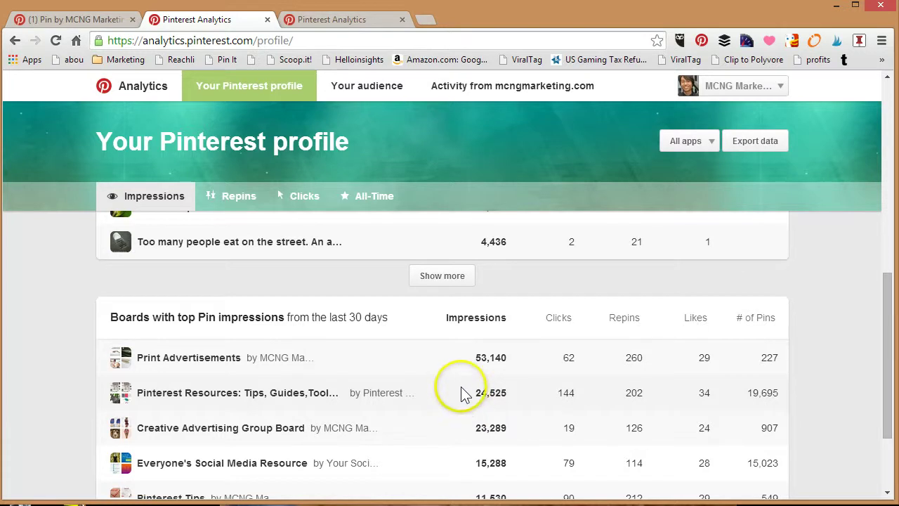
scroll(461, 393, down, 1)
scroll(462, 392, up, 1)
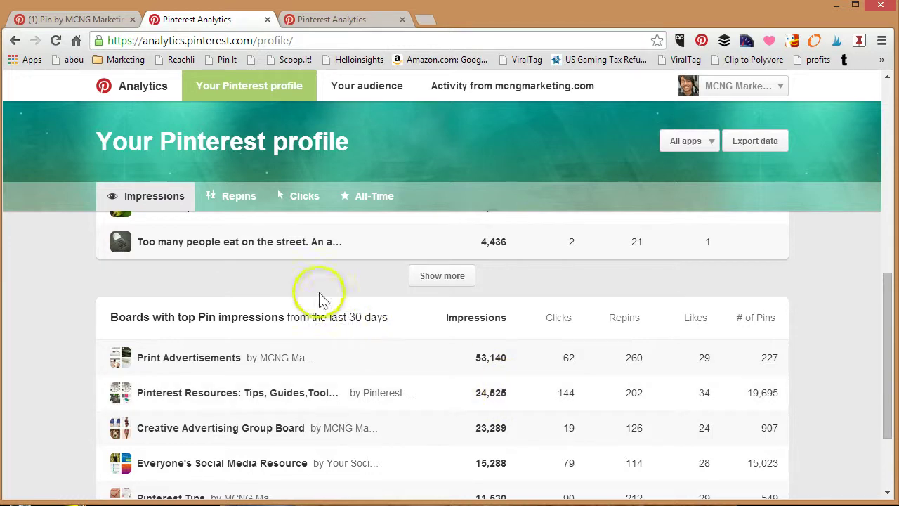
Open the profile's Repins report and review its date range options, most repinned Pins and boards with the most repinned Pins
click(232, 201)
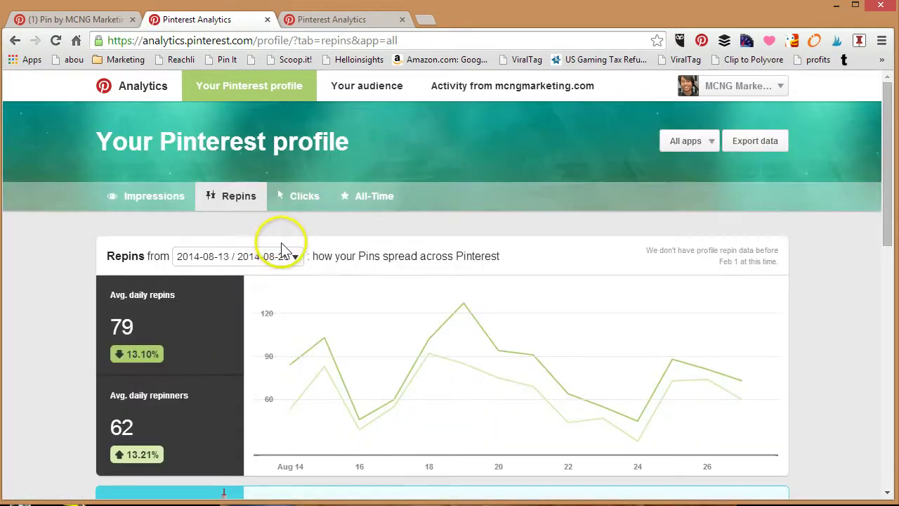
click(237, 257)
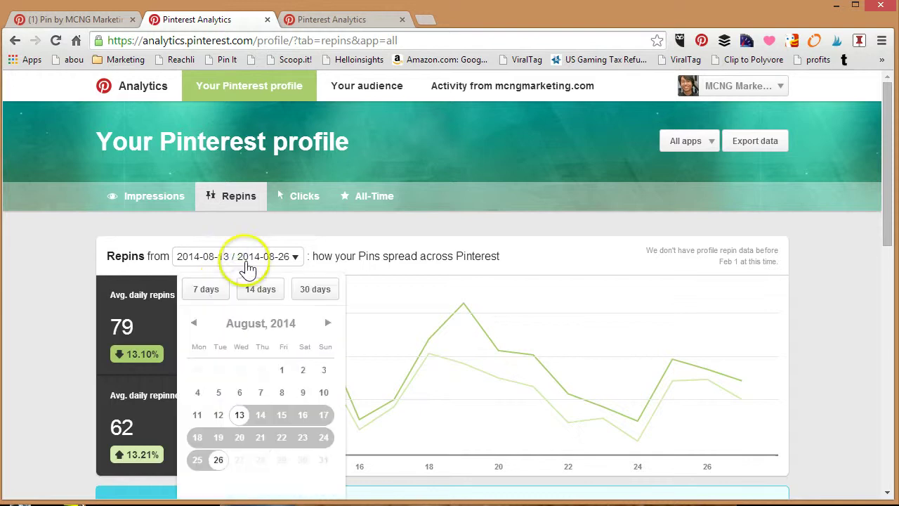
scroll(418, 301, down, 1)
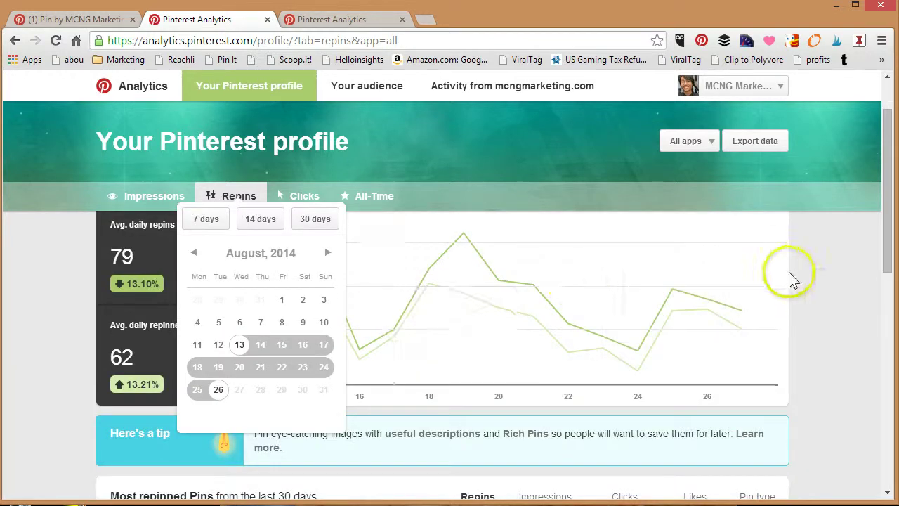
click(824, 284)
scroll(819, 280, down, 2)
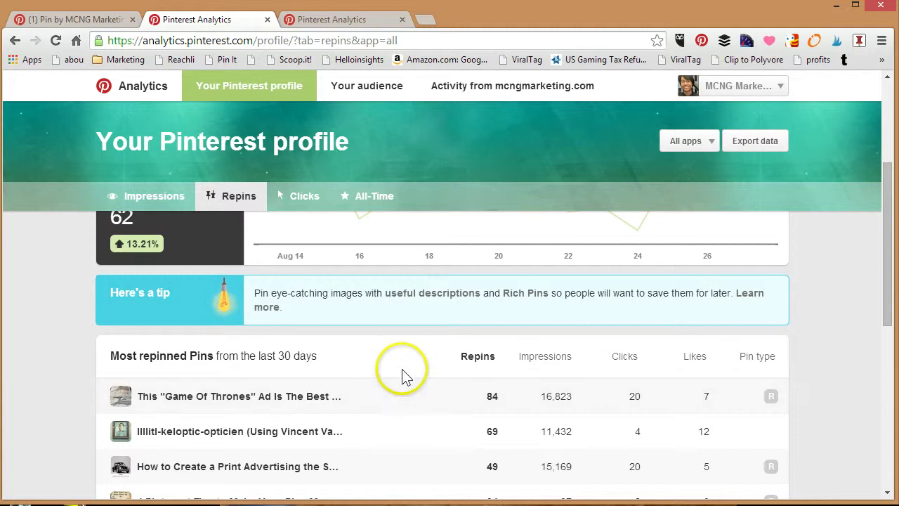
scroll(400, 365, down, 1)
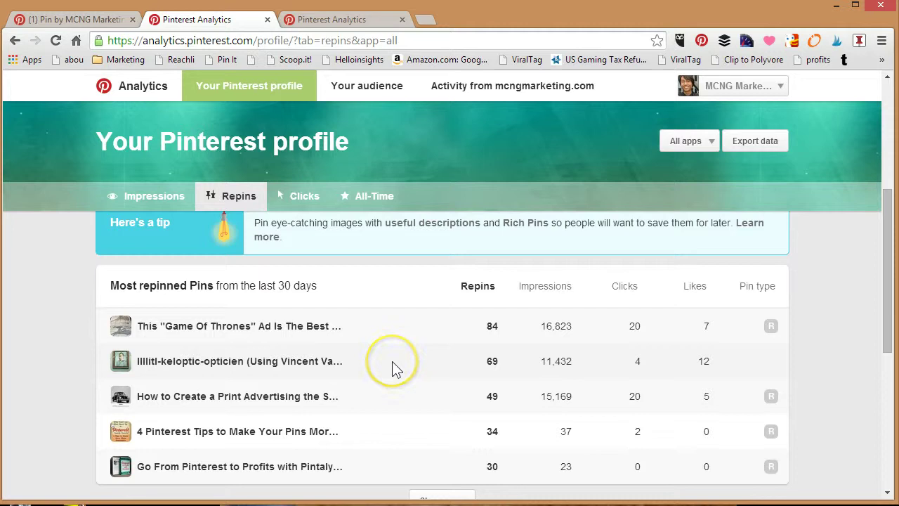
scroll(387, 359, down, 4)
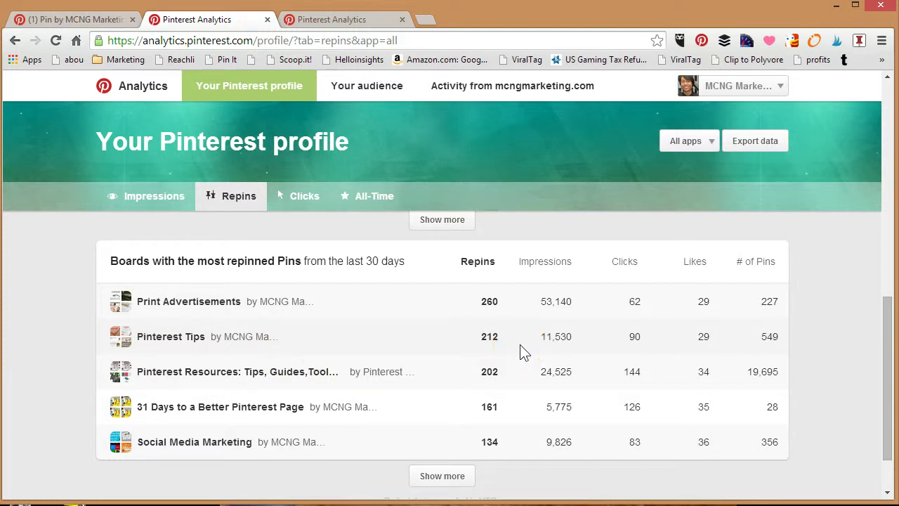
Open the profile's Clicks report and inspect the daily clicks and visitors on the chart for August 19 and 20, 2014
click(305, 206)
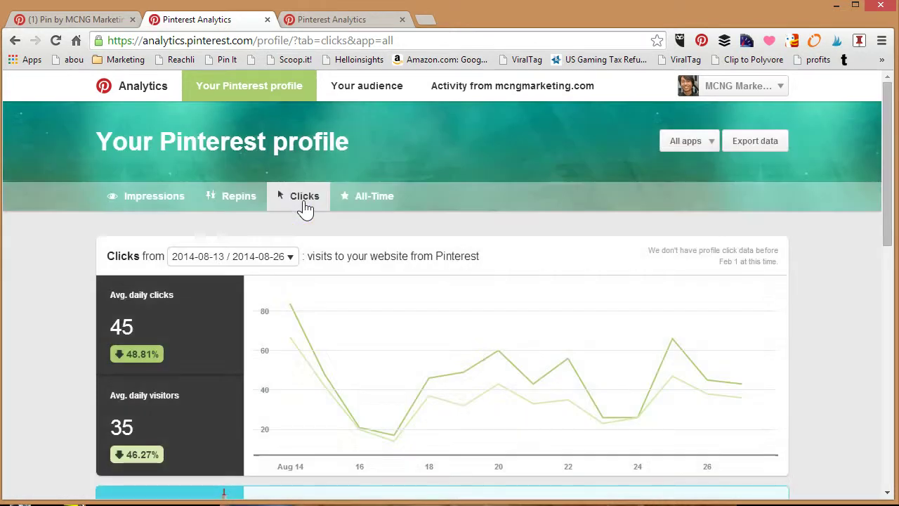
scroll(324, 219, down, 1)
mouse_move(466, 305)
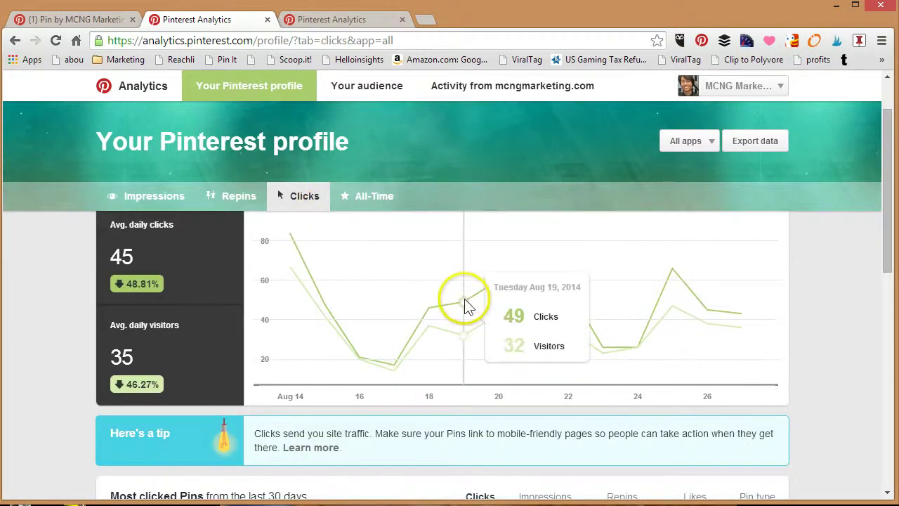
mouse_move(495, 305)
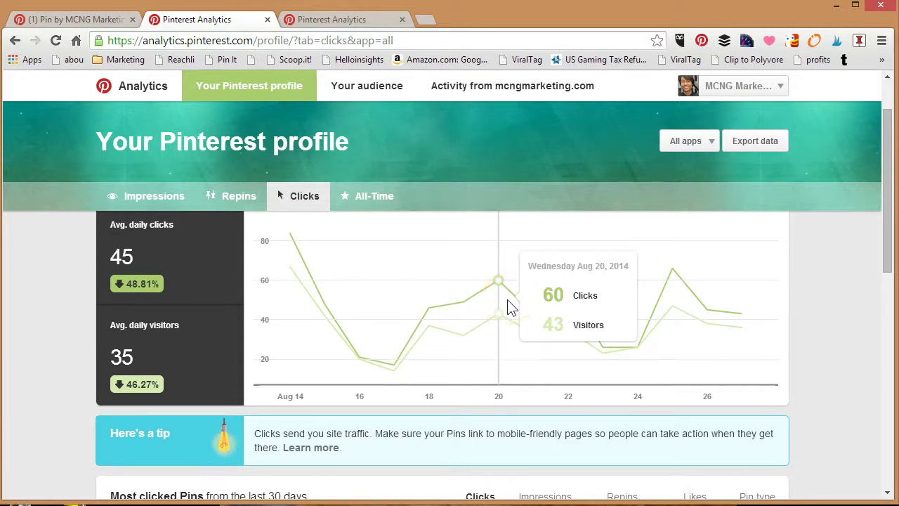
scroll(496, 302, up, 1)
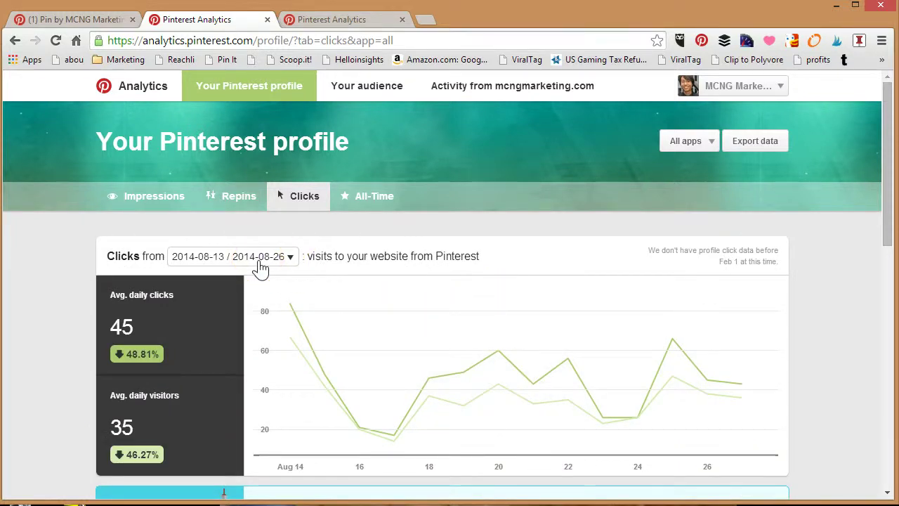
Review the most clicked Pins with their Pin types and the boards with the most clicked Pins from the last 30 days
scroll(267, 272, down, 4)
scroll(276, 273, down, 1)
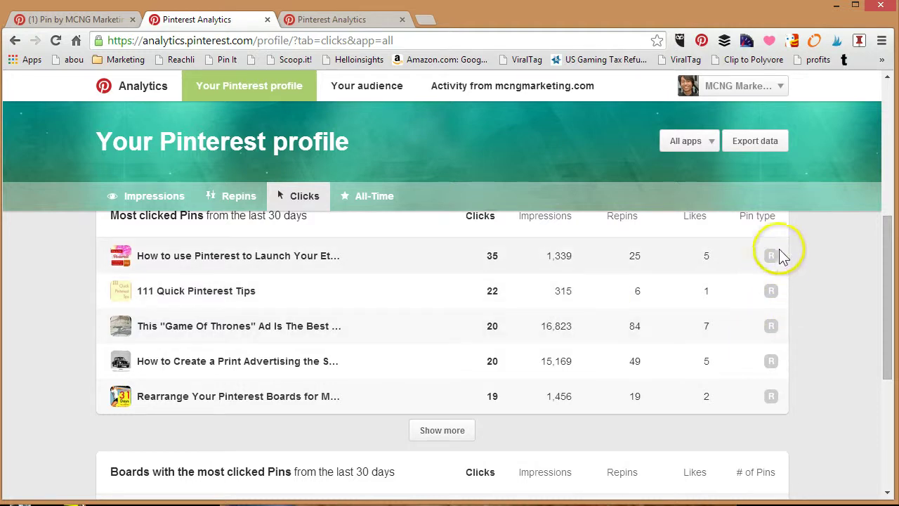
mouse_move(773, 264)
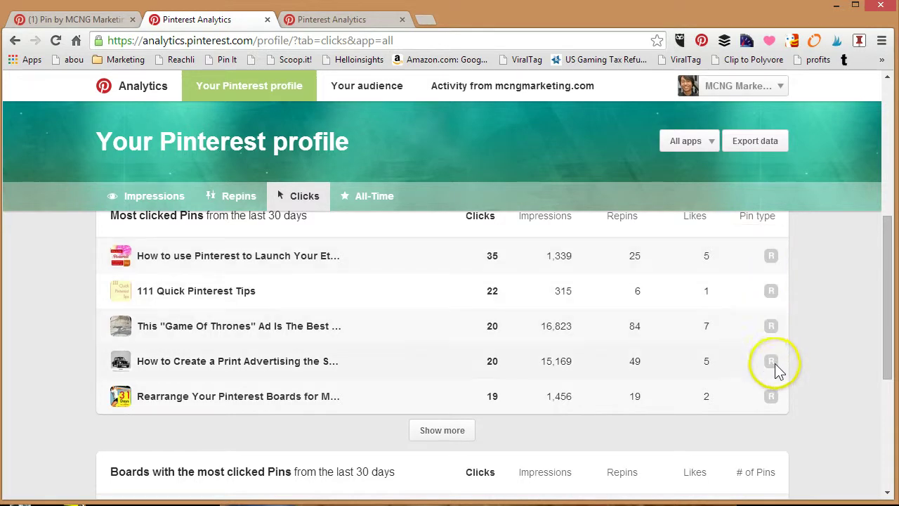
scroll(508, 340, down, 1)
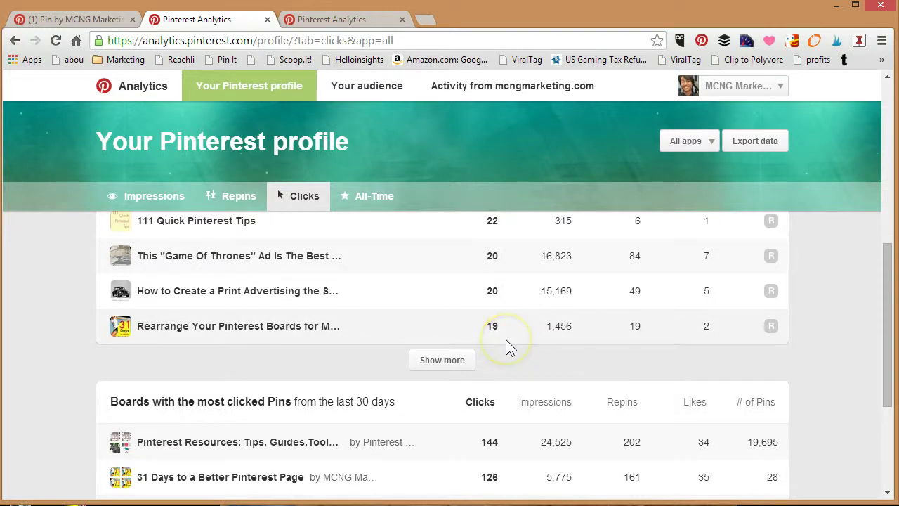
scroll(506, 339, down, 1)
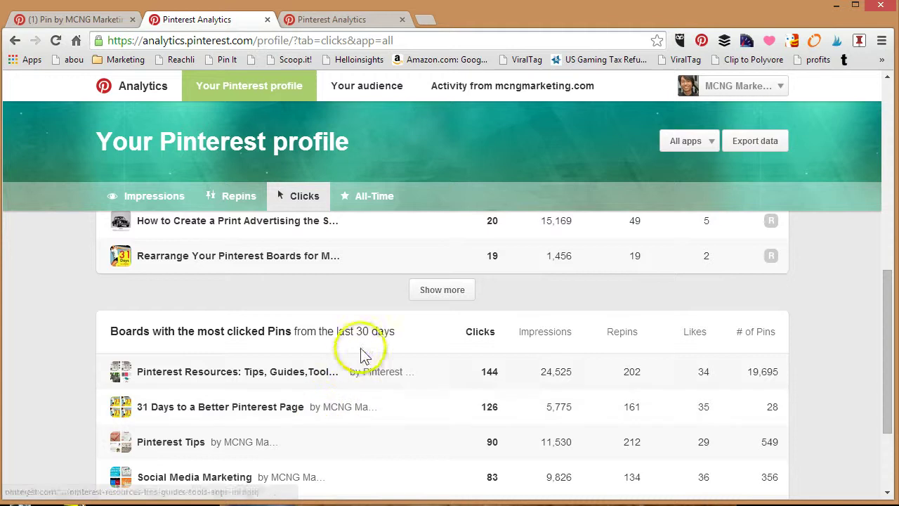
Open the profile's All-Time report and review the Most repinned and Best in search Pin lists
click(362, 205)
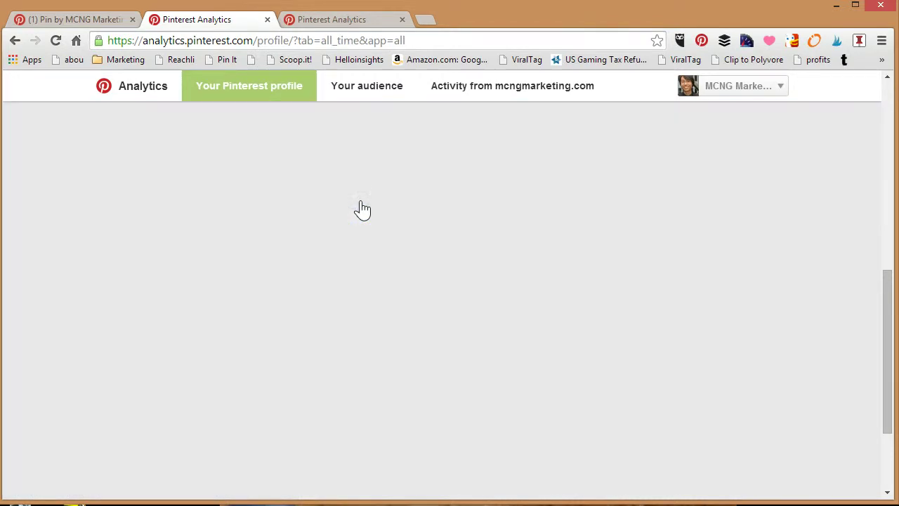
click(359, 214)
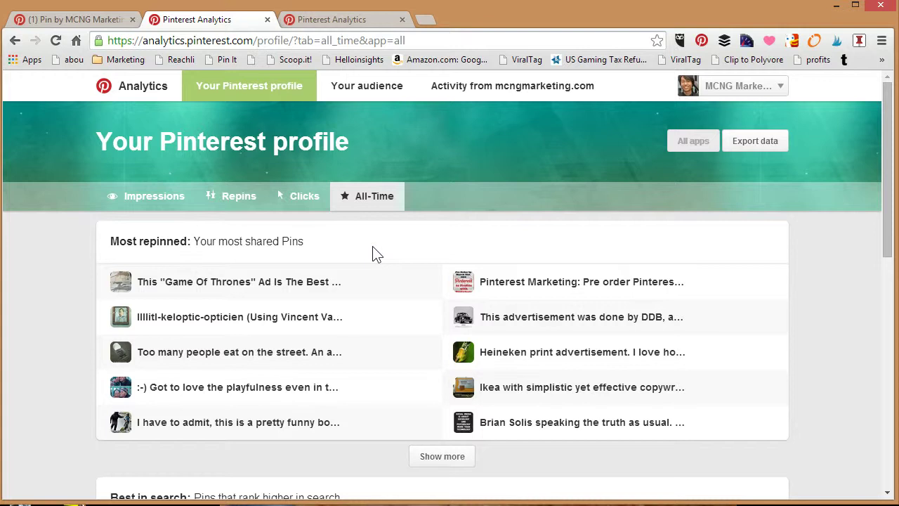
scroll(373, 248, down, 1)
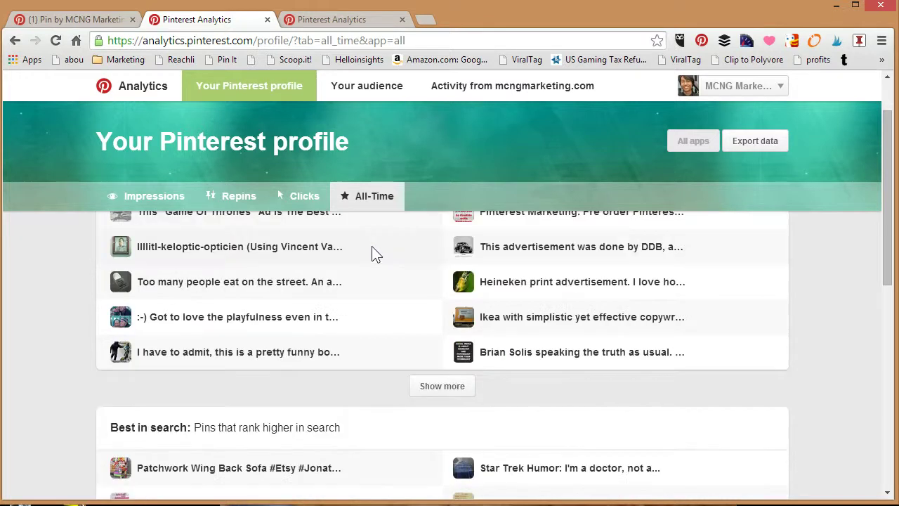
scroll(373, 248, down, 1)
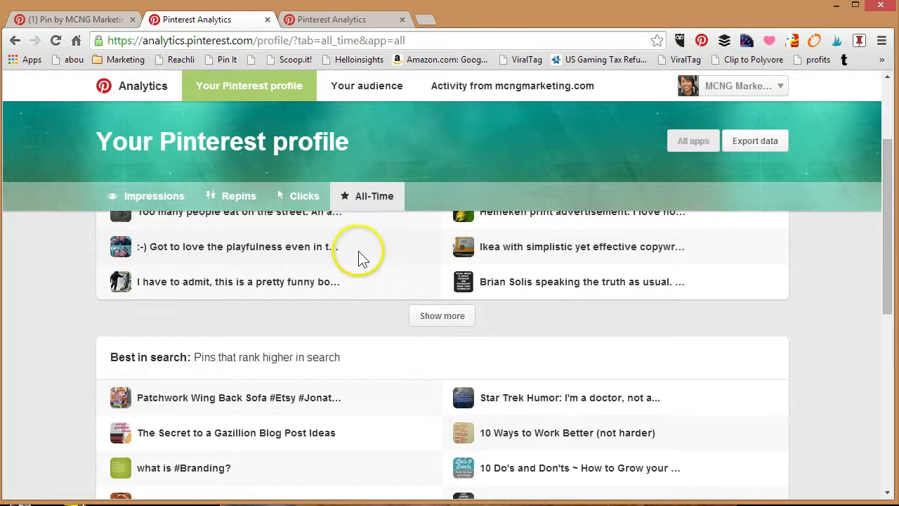
scroll(358, 260, down, 1)
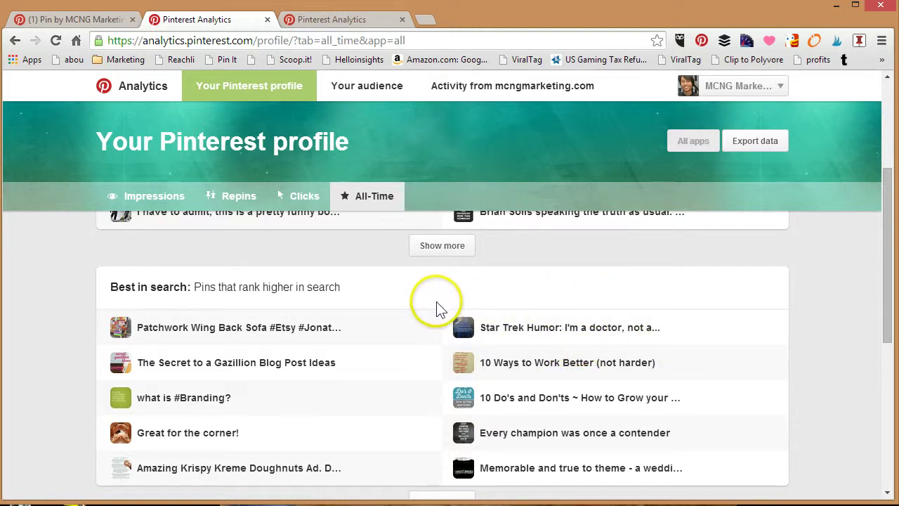
scroll(433, 312, down, 1)
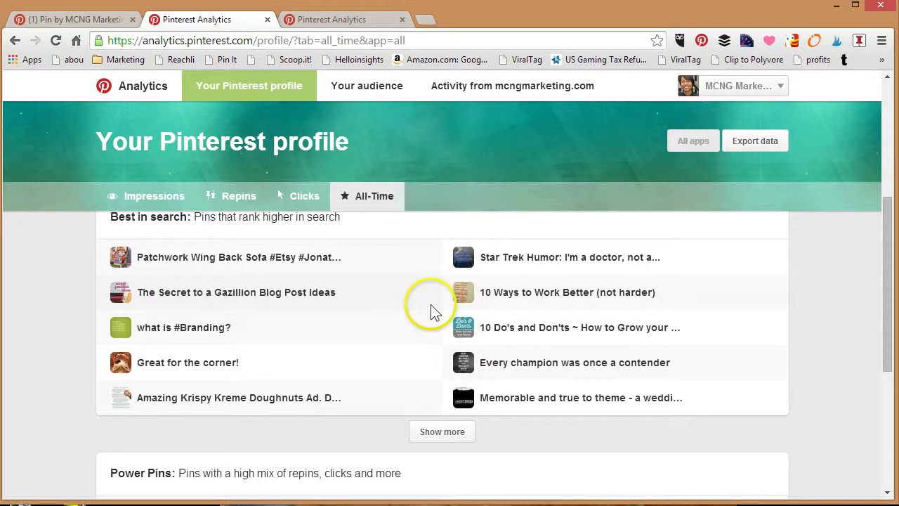
Expand the all-time Most repinned list to show more Pins and review it down to the Best in search section
scroll(426, 303, up, 2)
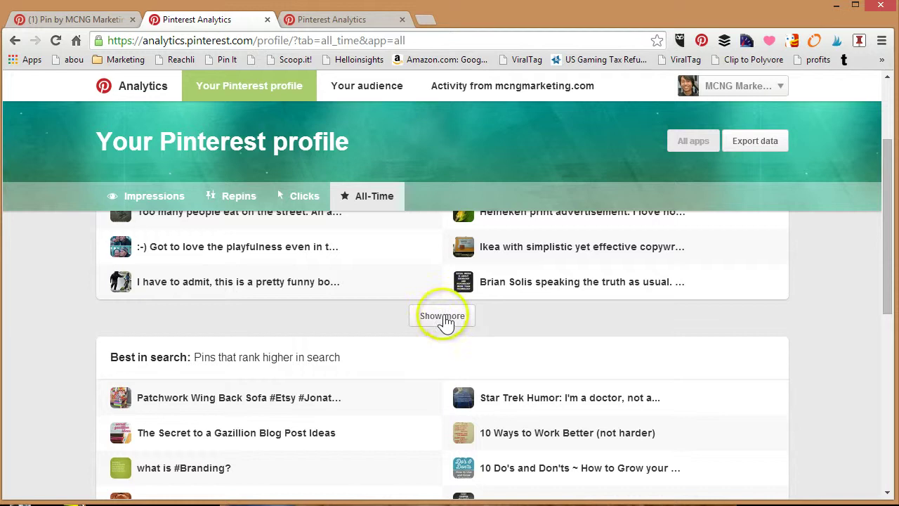
click(442, 318)
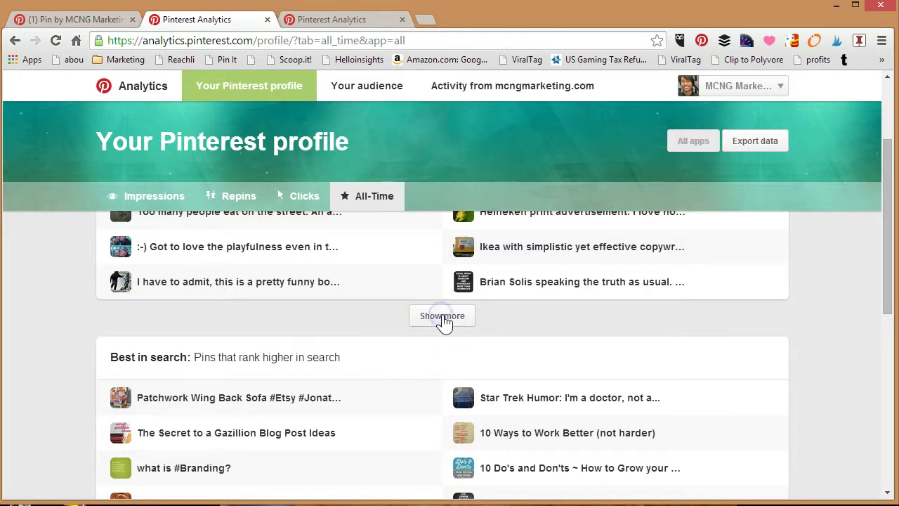
scroll(400, 316, down, 8)
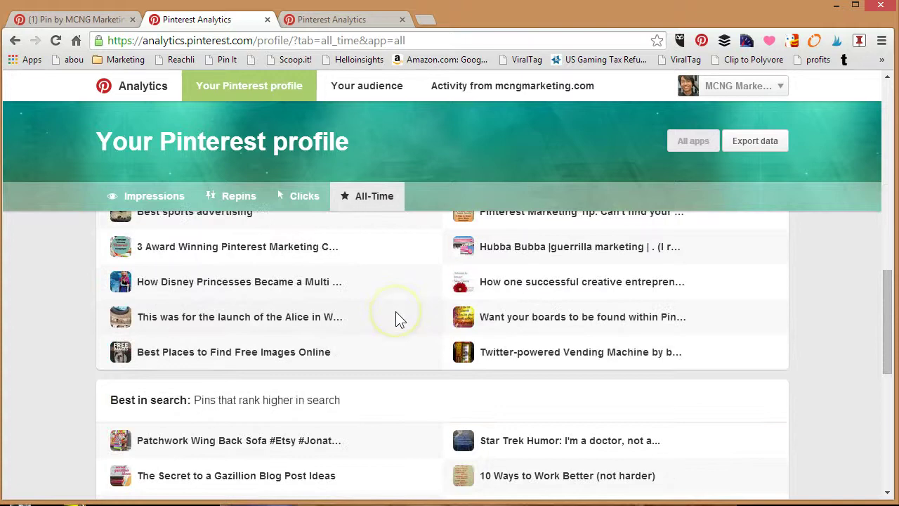
scroll(395, 317, down, 2)
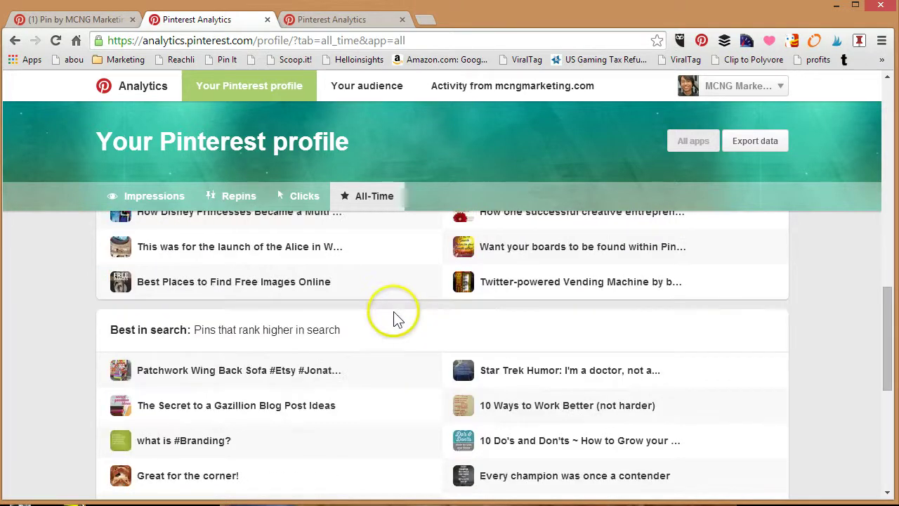
Review the all-time Power Pins list of Pins with a high mix of repins, clicks and more
scroll(395, 317, down, 3)
scroll(395, 317, down, 1)
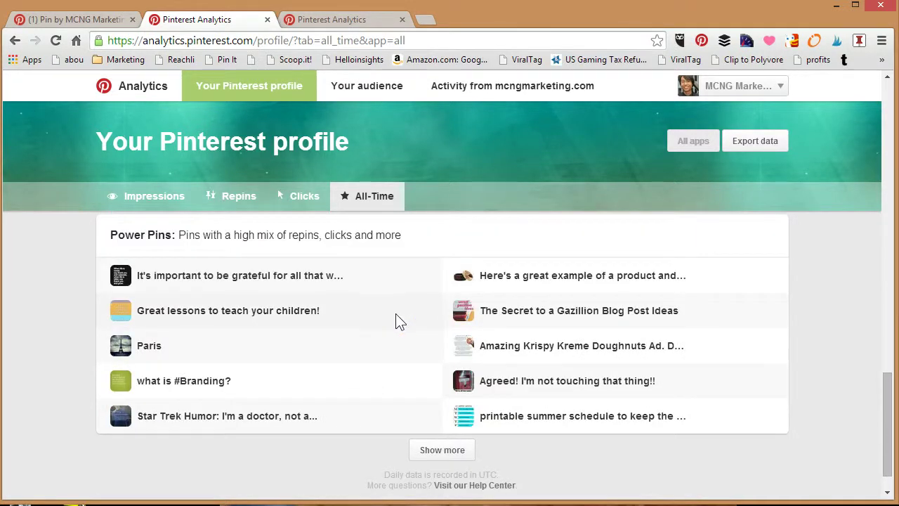
click(200, 252)
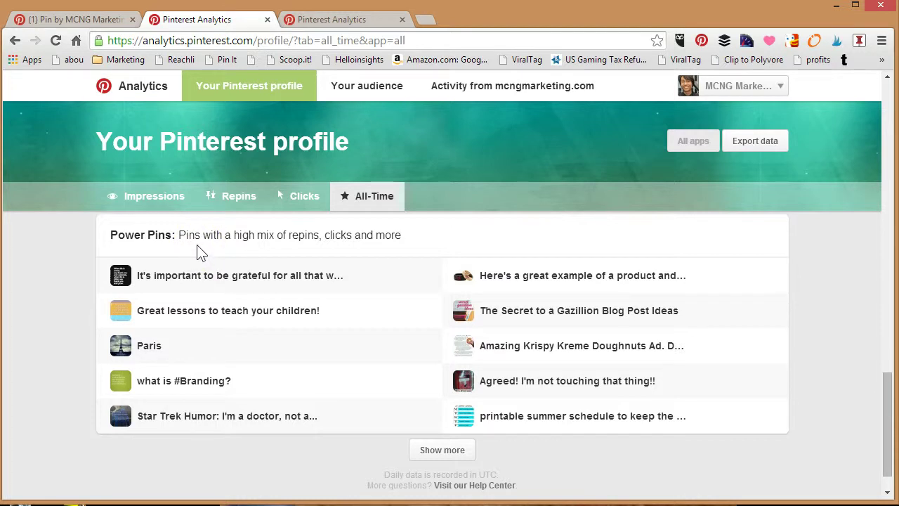
click(222, 268)
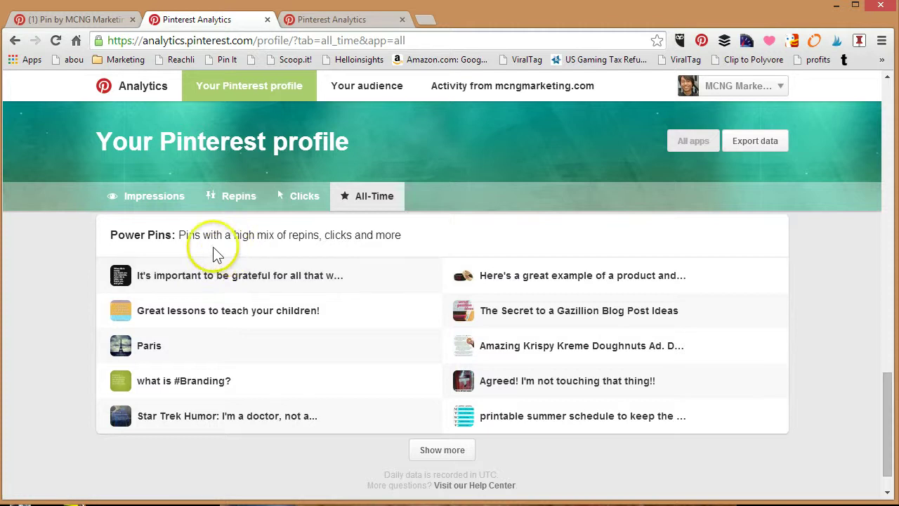
Return to the profile's Impressions report and filter its data to the Web app only
scroll(558, 217, up, 15)
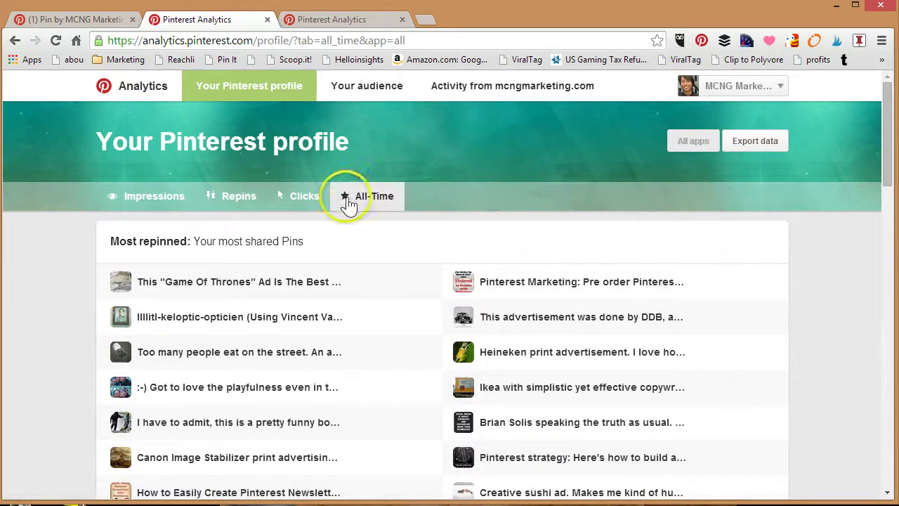
click(161, 204)
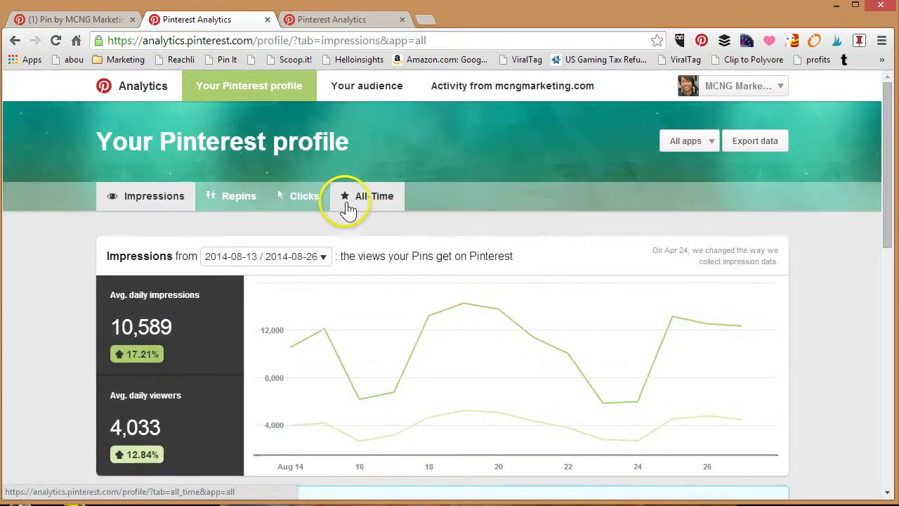
click(692, 143)
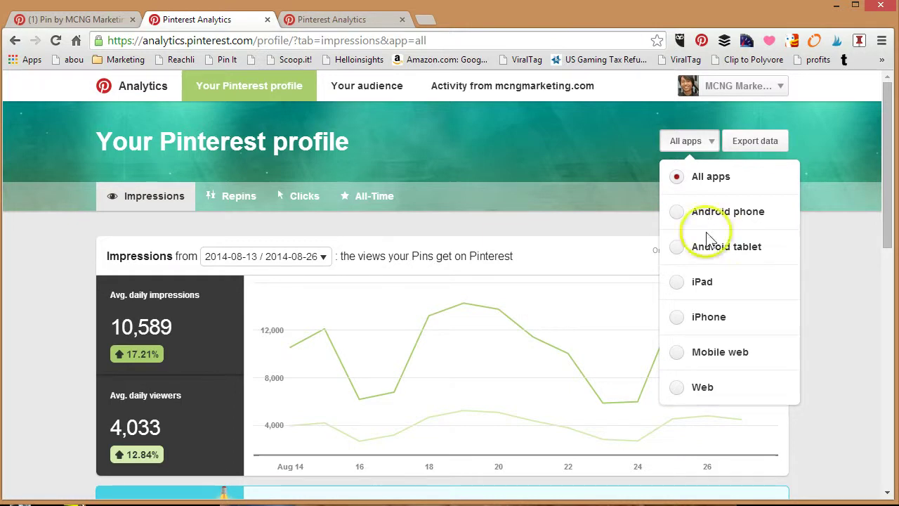
click(699, 385)
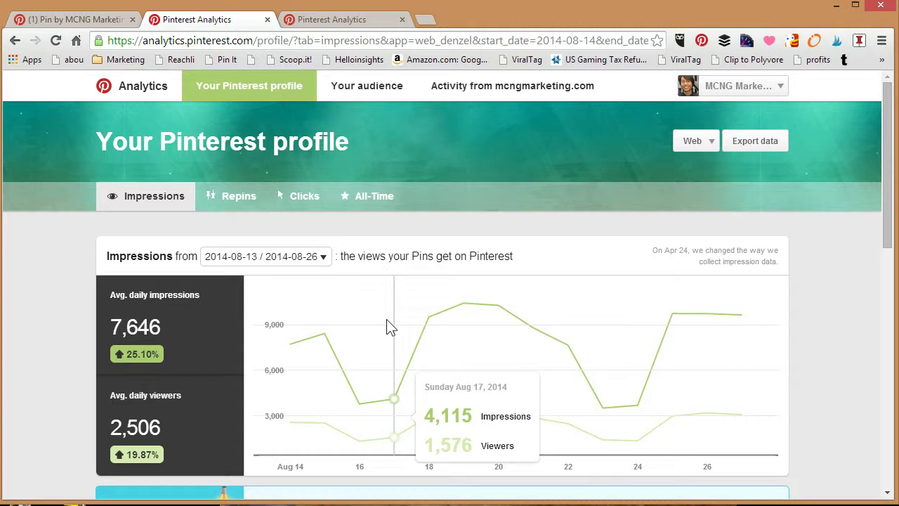
Review the available app filter options without changing the selection, and inspect the impressions and viewers on the chart for August 22, 2014
click(695, 141)
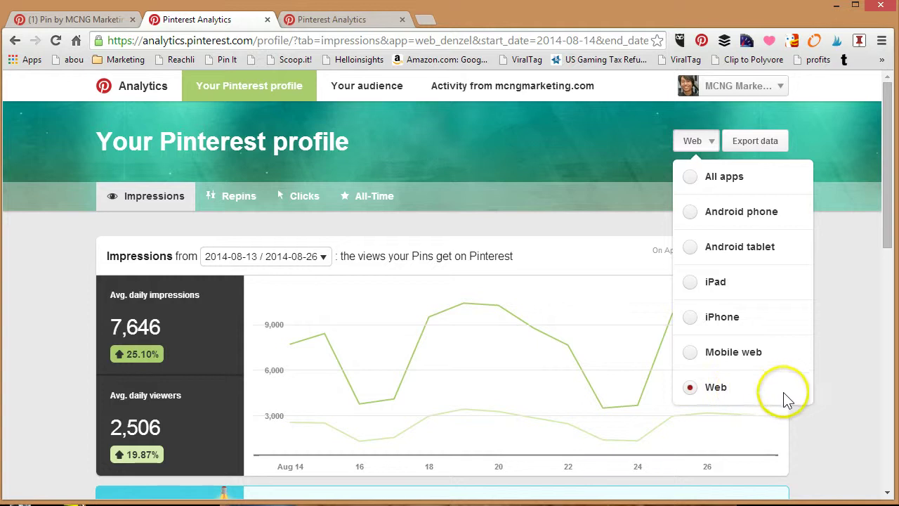
click(830, 407)
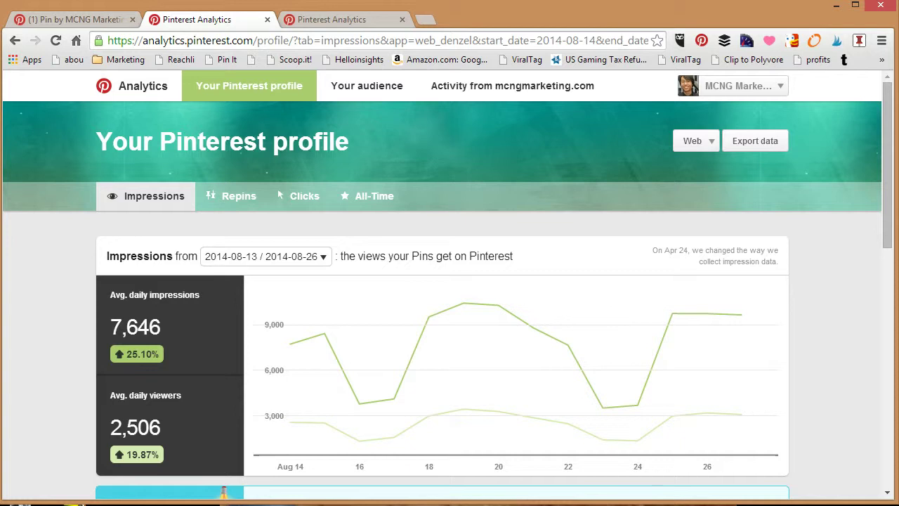
mouse_move(565, 436)
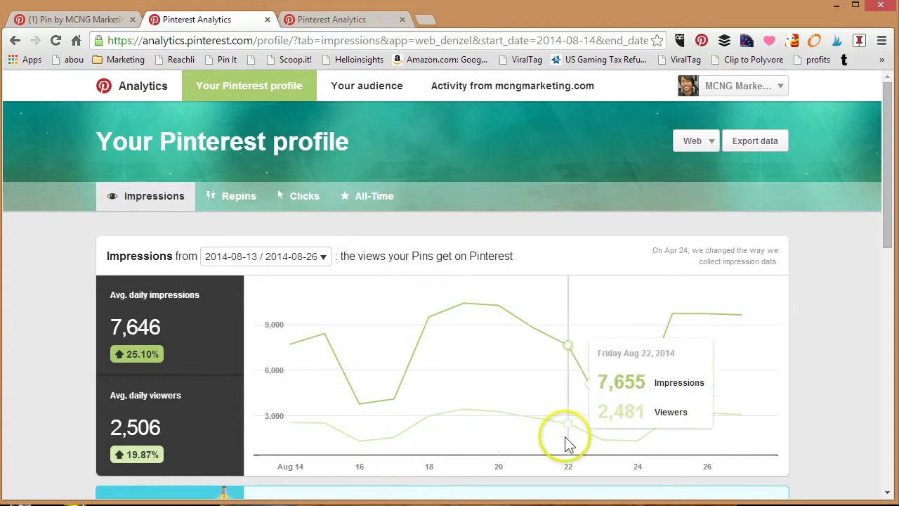